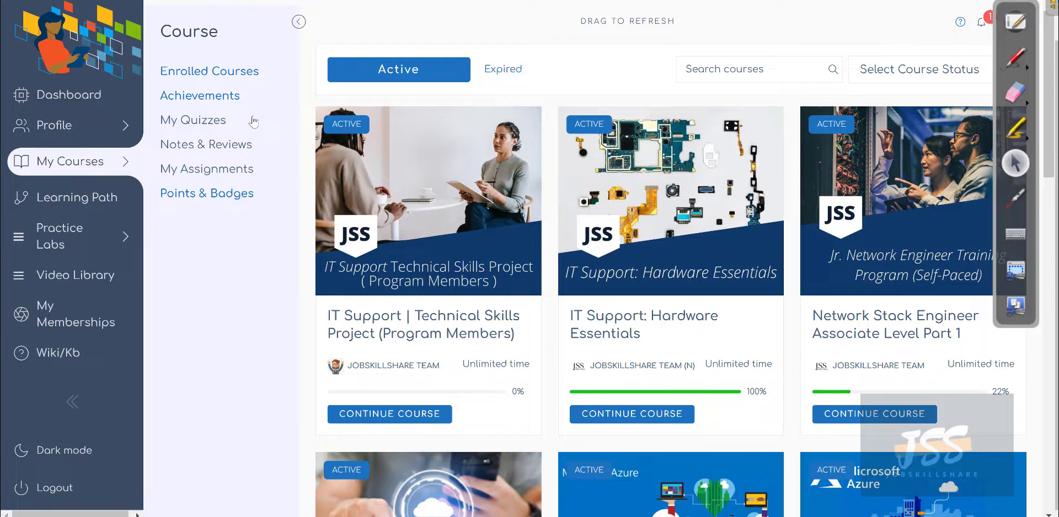
Open JobSkillShare's course Achievements to view the completed course certificate
left_click(193, 99)
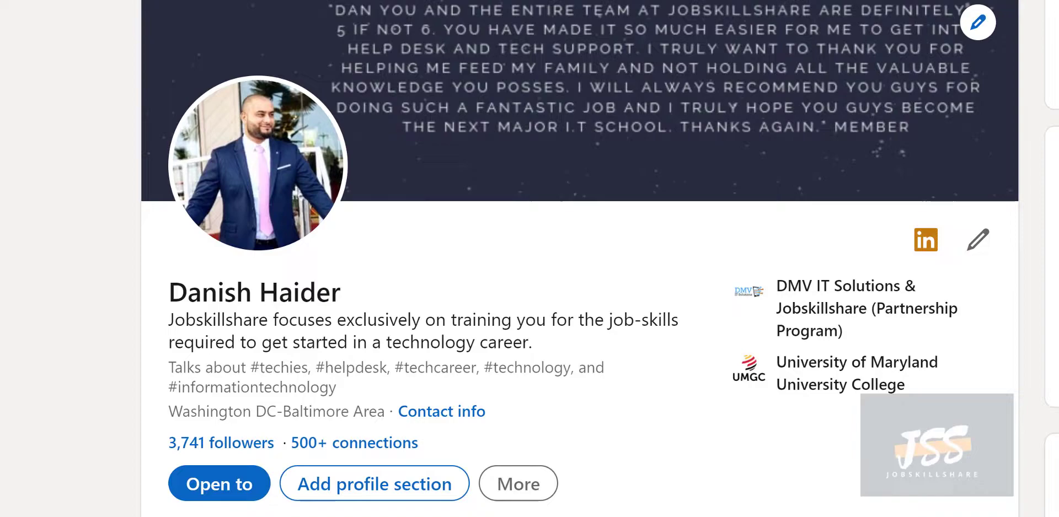
Open a new Licenses & certifications form from the Recommended profile sections
left_click(375, 485)
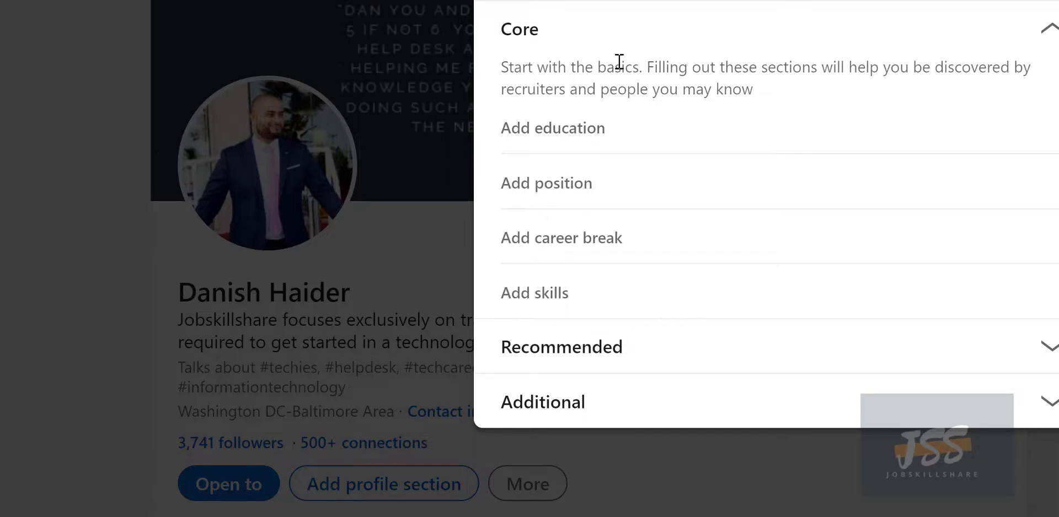
left_click(630, 366)
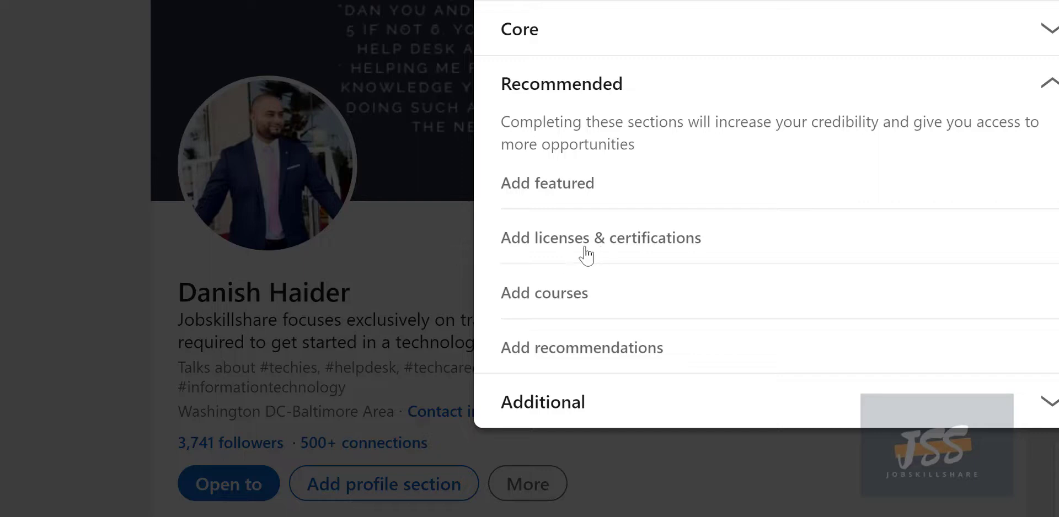
left_click(612, 271)
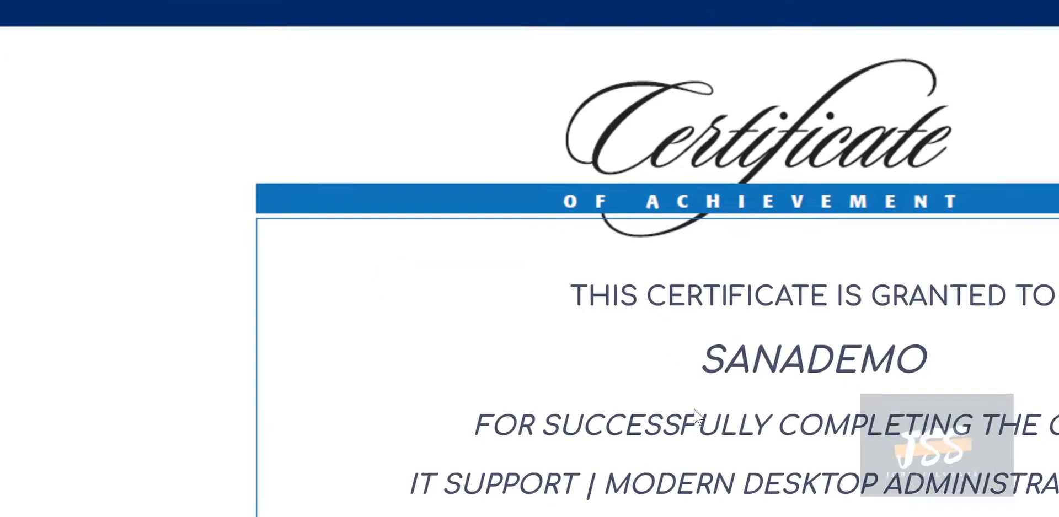
Copy the certificate's course title, IT SUPPORT | MODERN DESKTOP ADMINISTRATOR PART 1
left_click_drag(163, 338, 975, 339)
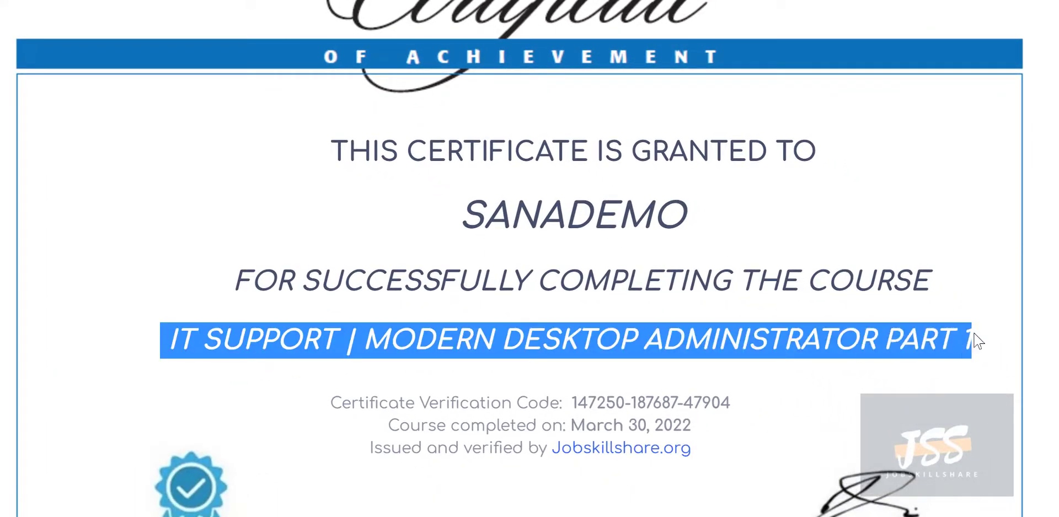
right_click(938, 347)
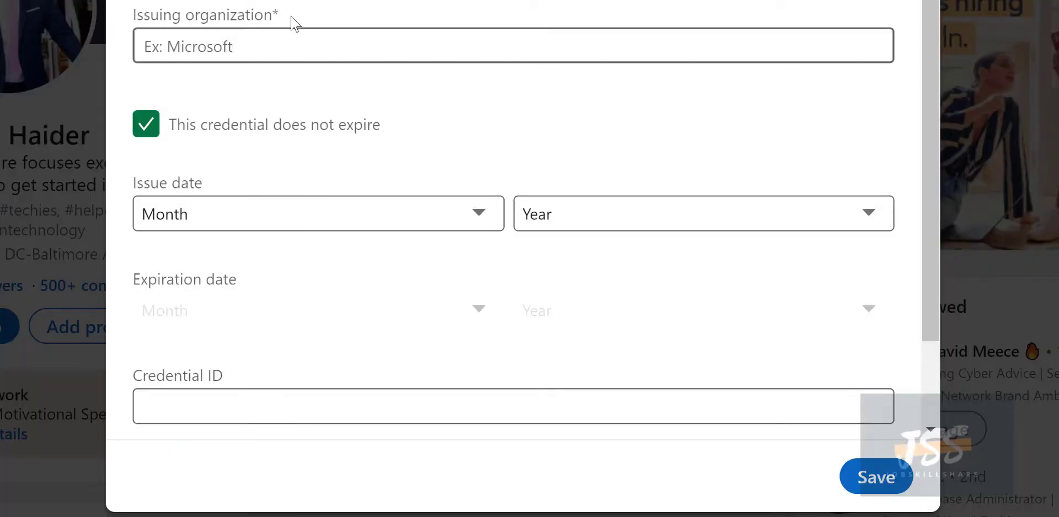
Set the issuing organization to DMV IT Solutions & Jobskillshare (Partnership)
left_click(192, 56)
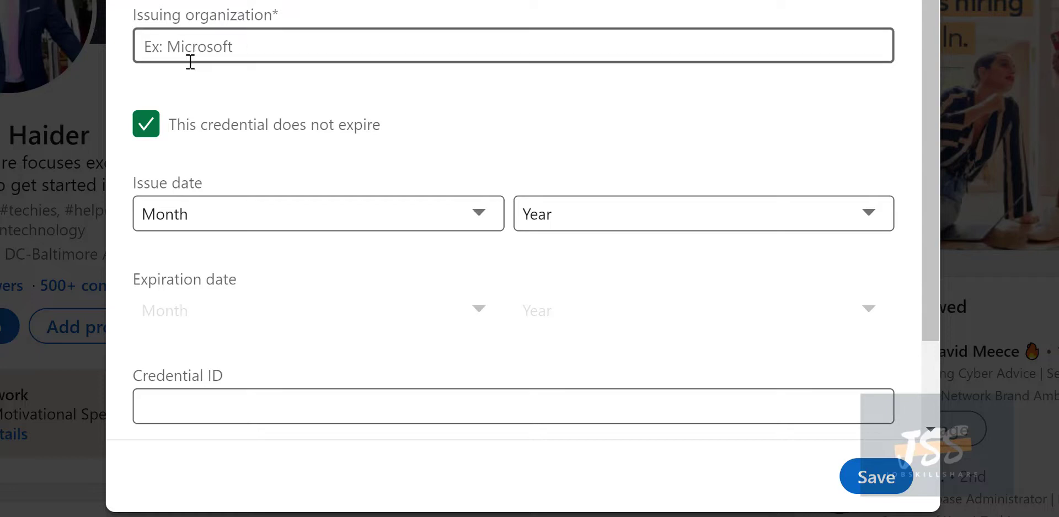
type("dmv")
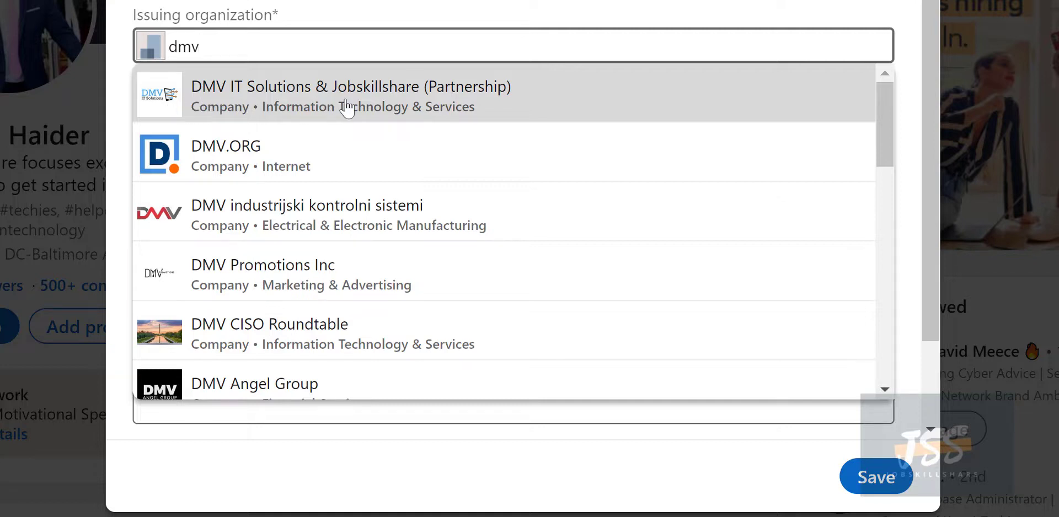
left_click(253, 107)
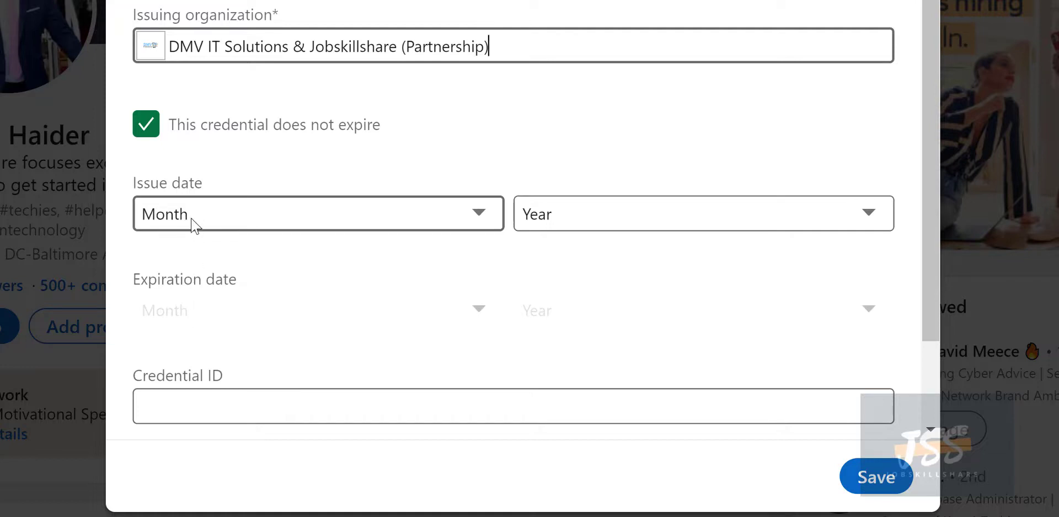
Set the issue date to March 2022
left_click(347, 218)
left_click(264, 308)
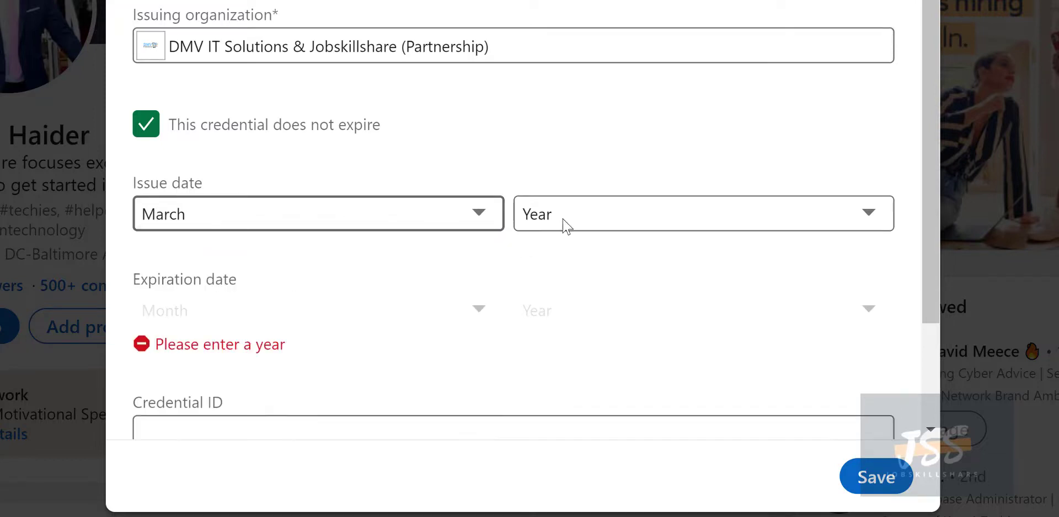
left_click(563, 221)
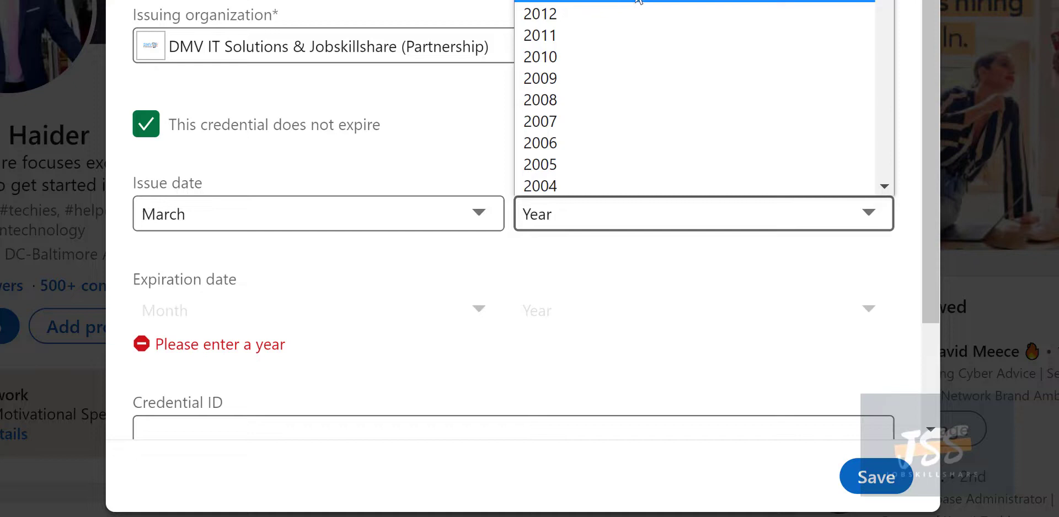
type("2022")
key("Return")
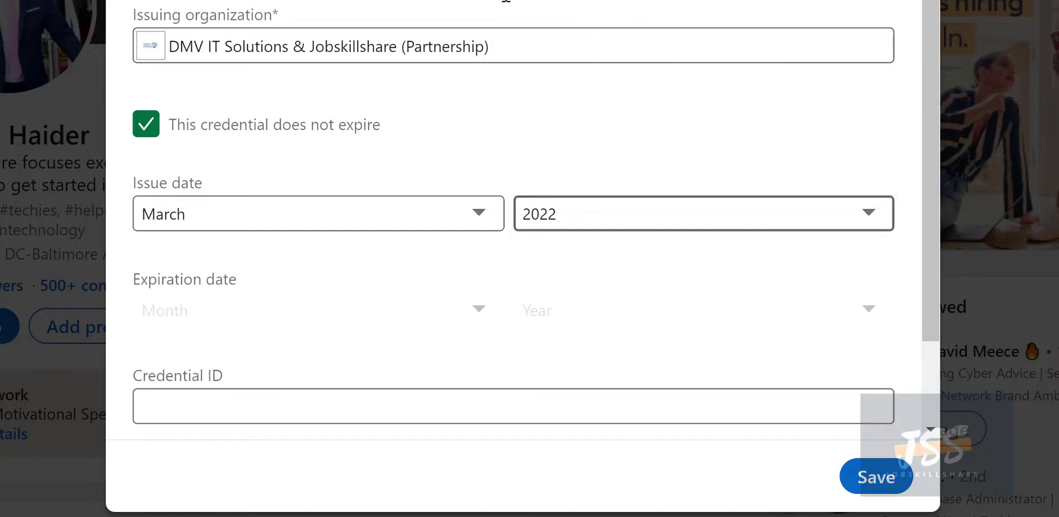
scroll(309, 314, "down", 2)
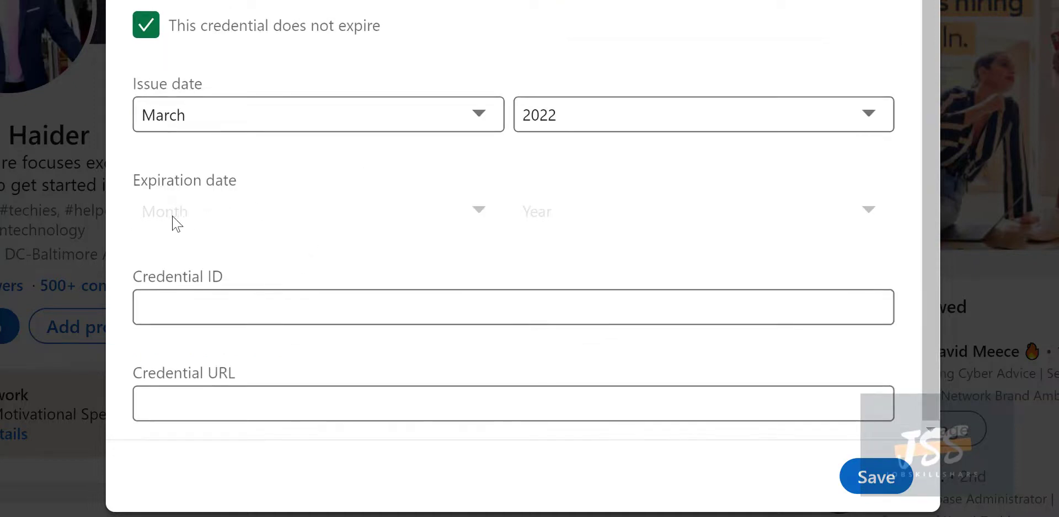
Paste the certificate's verification code into the Credential ID field
left_click(188, 295)
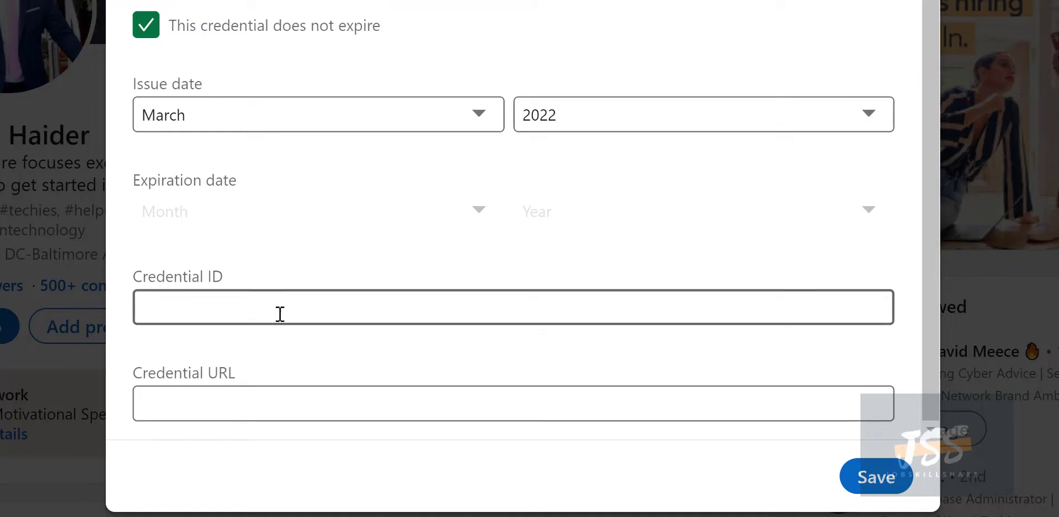
left_click(313, 445)
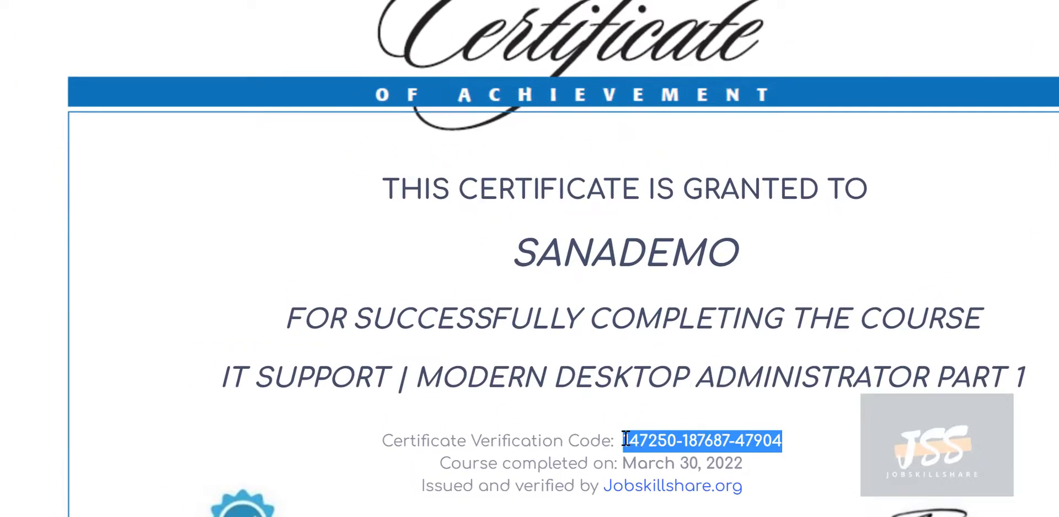
right_click(667, 448)
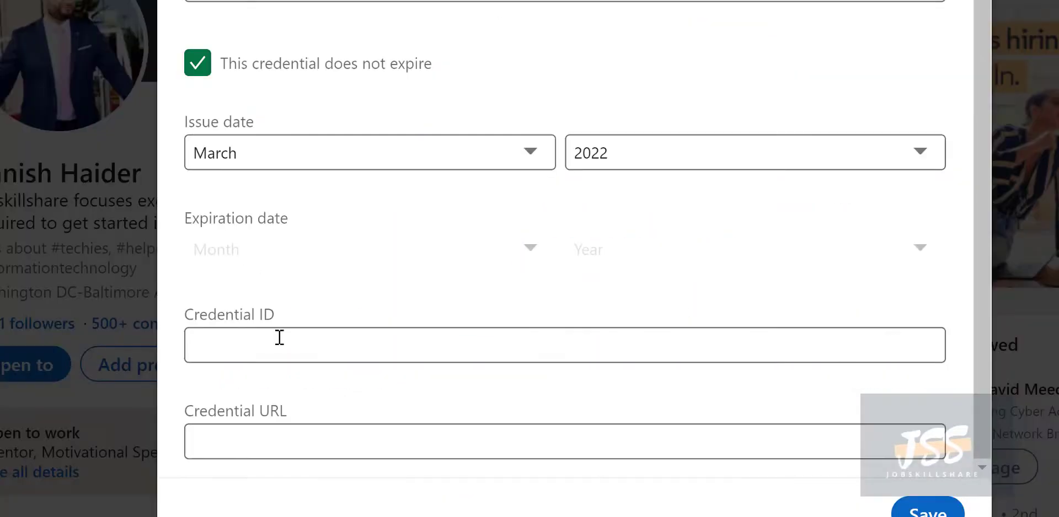
left_click(279, 343)
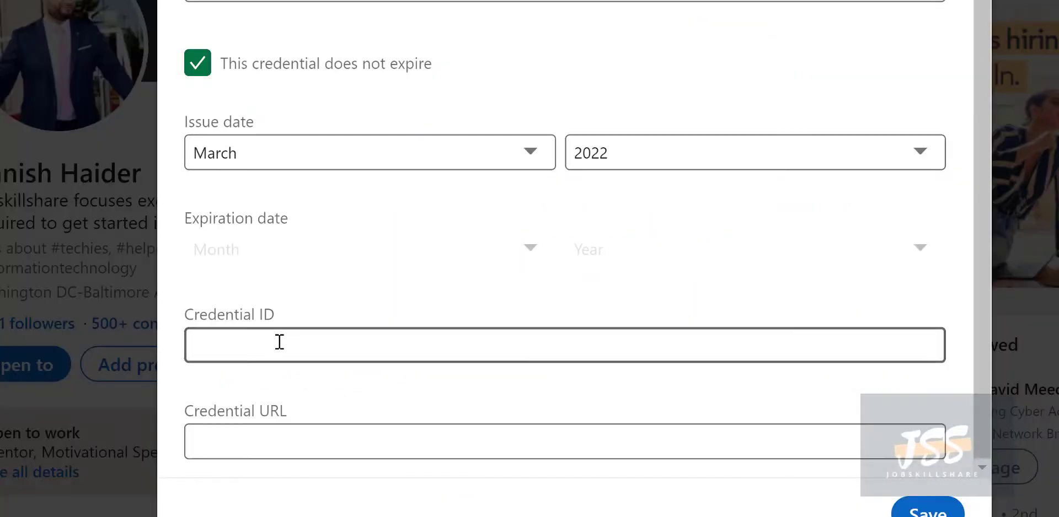
key("ctrl+v")
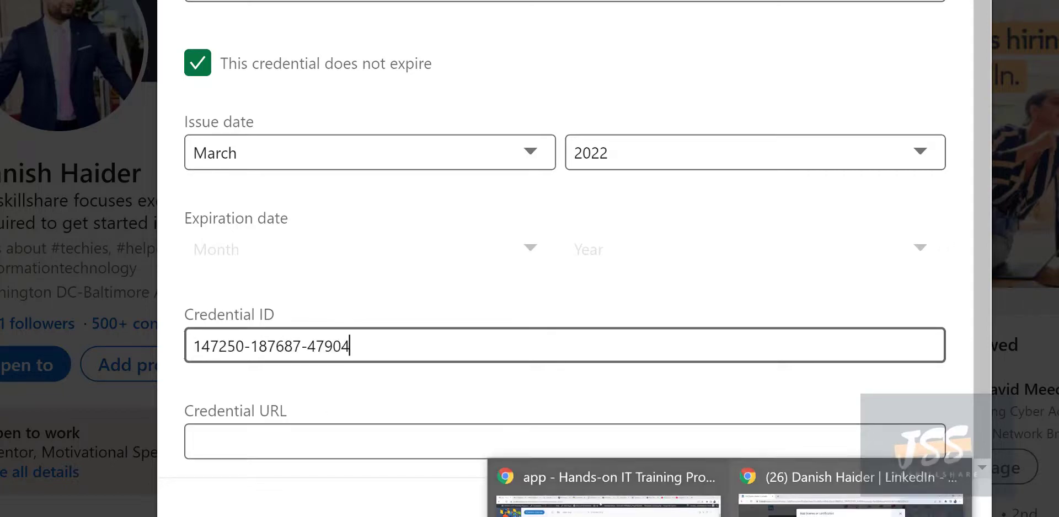
Paste the certificate page URL as Credential URL and save the certification
left_click(862, 497)
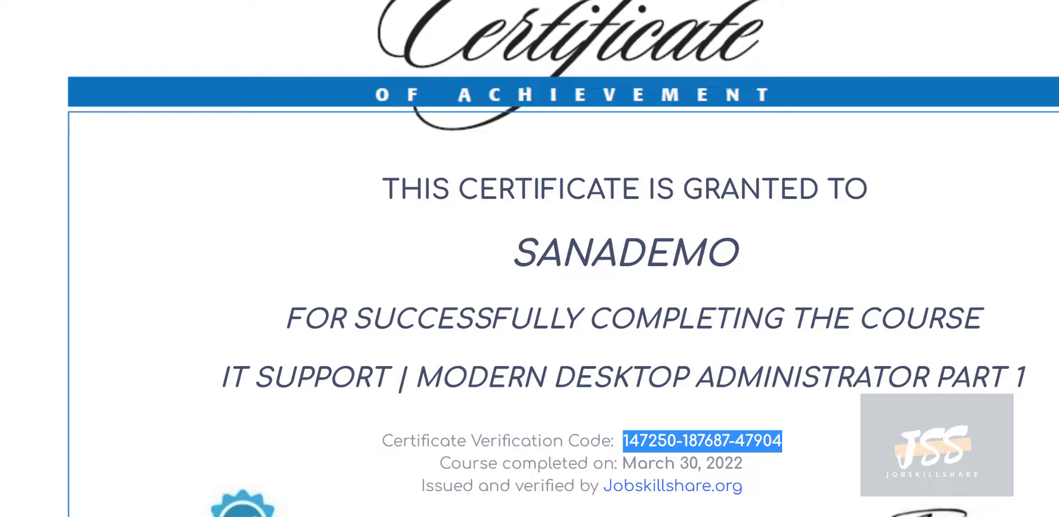
key("Escape")
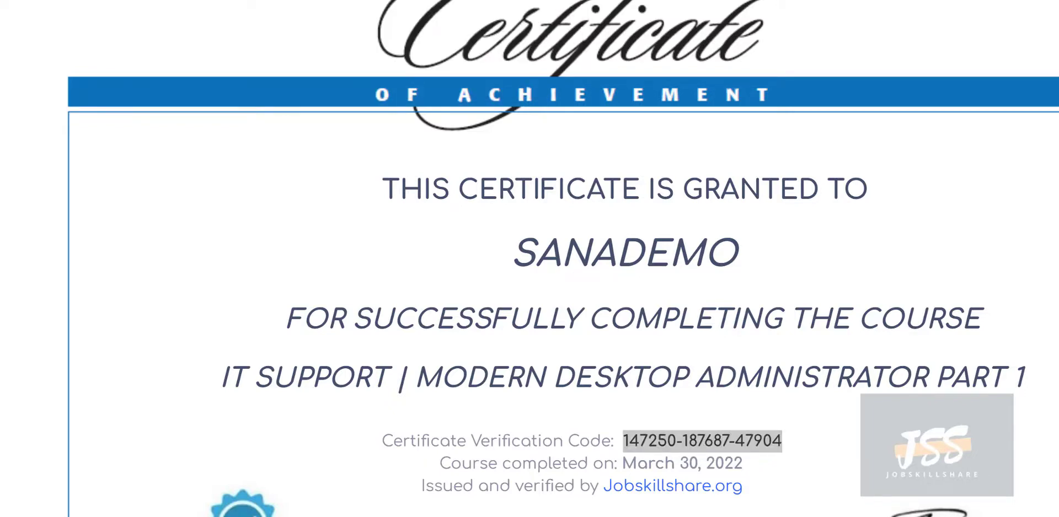
left_click(853, 480)
left_click(265, 435)
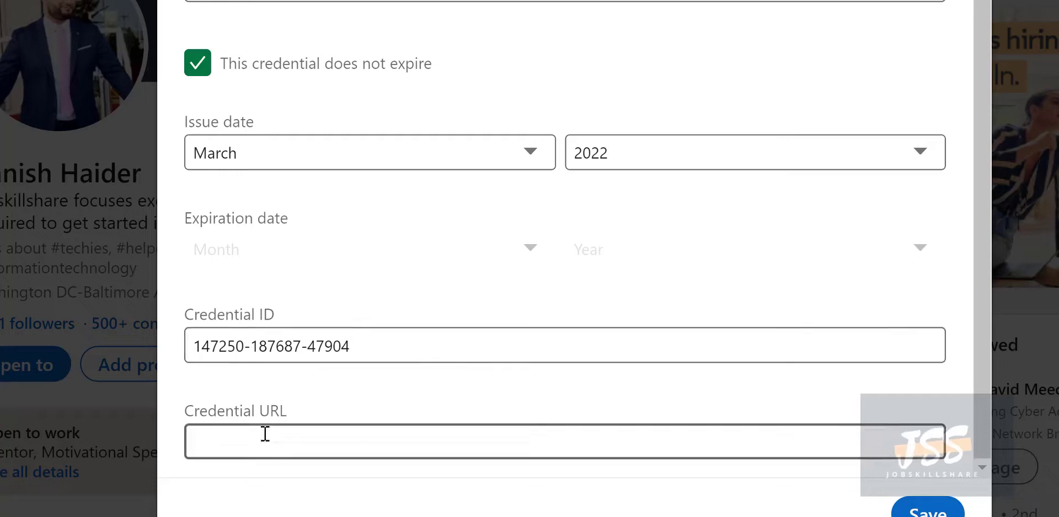
type("v")
double_click(402, 442)
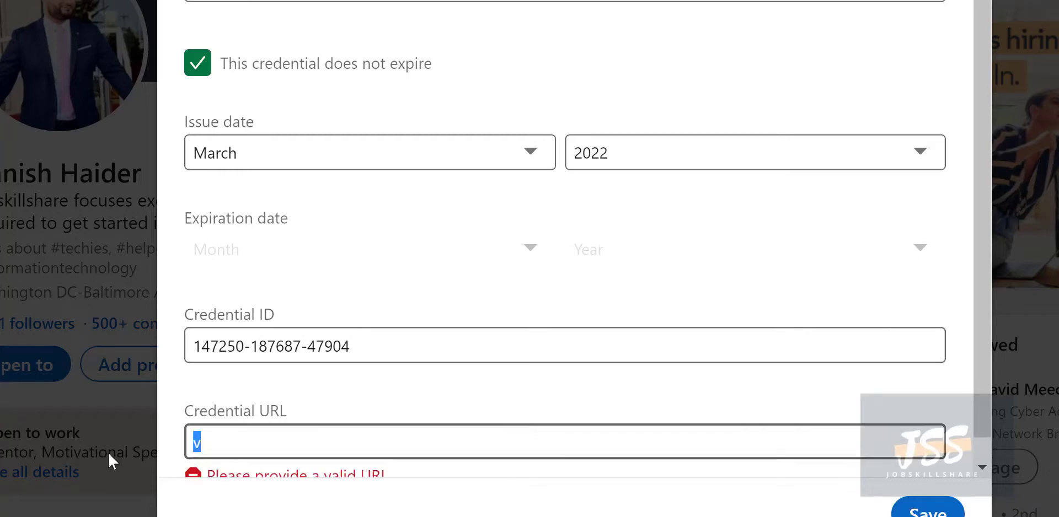
key("ctrl+v")
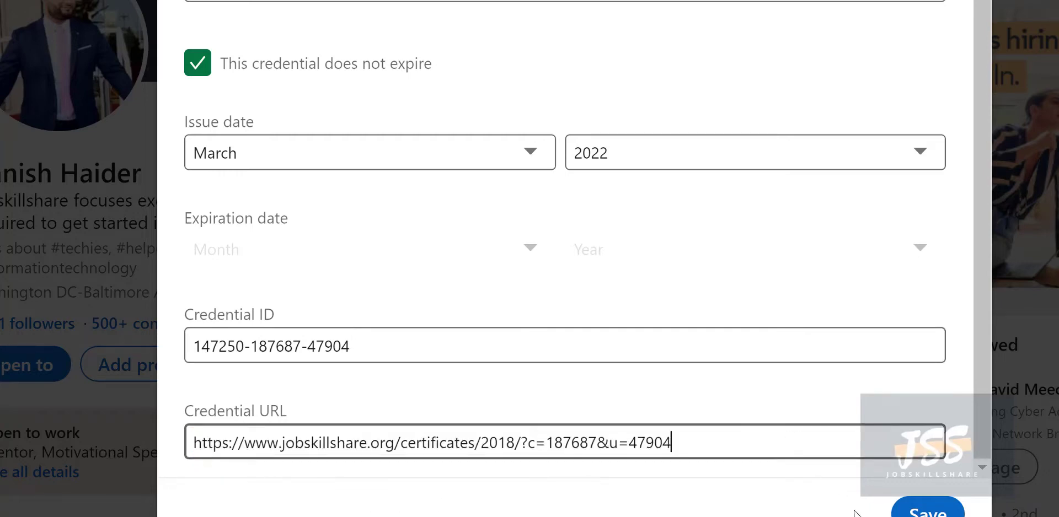
left_click(927, 510)
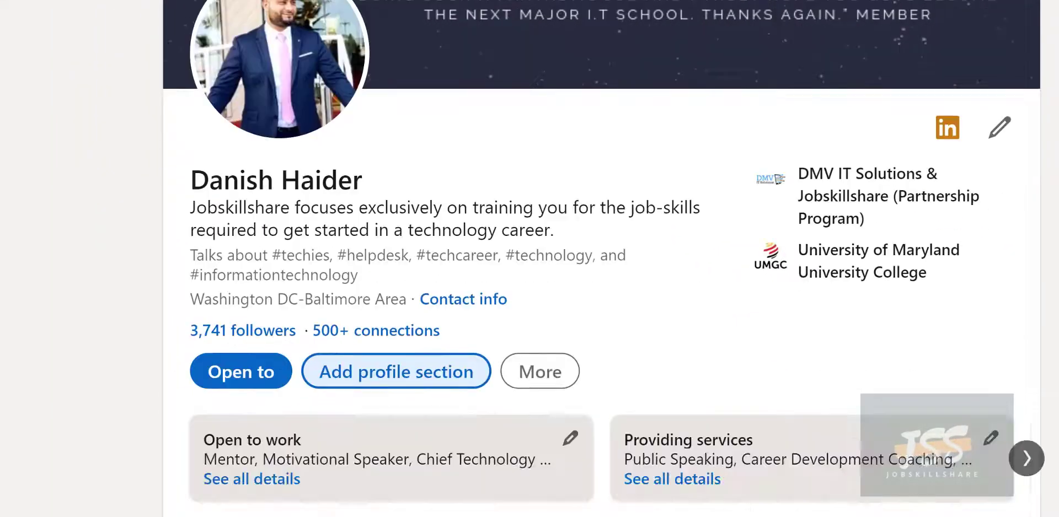
Find the new IT SUPPORT certification under Licenses & certifications and open its credential link
scroll(724, 441, "down", 5)
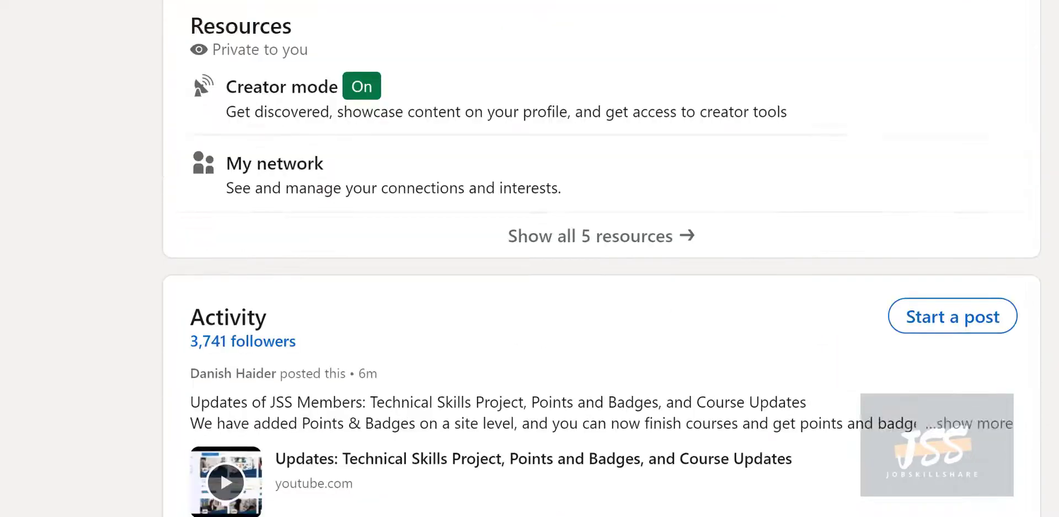
scroll(601, 259, "down", 5)
scroll(602, 259, "down", 5)
scroll(602, 259, "down", 3)
scroll(602, 259, "down", 5)
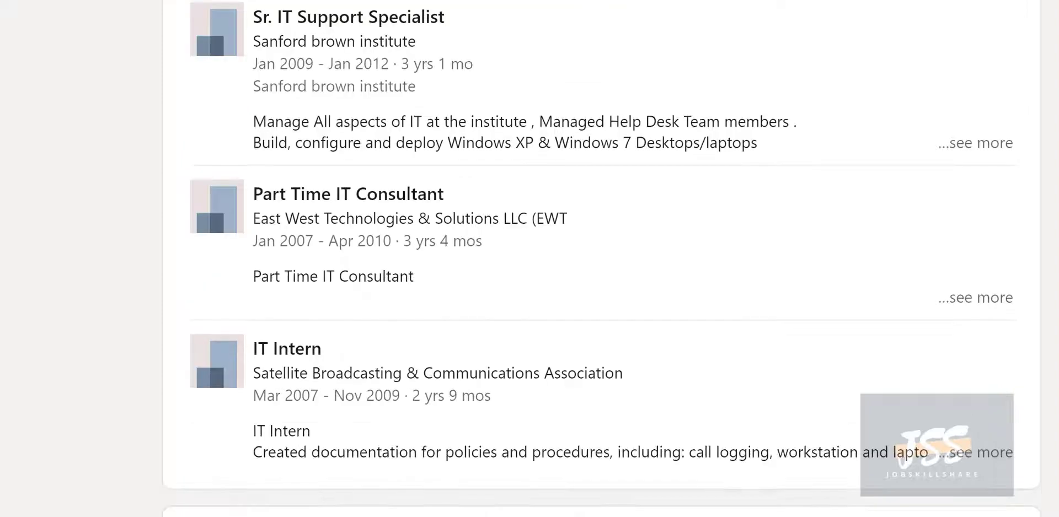
scroll(601, 259, "down", 10)
scroll(602, 259, "down", 2)
scroll(602, 259, "down", 4)
scroll(601, 259, "up", 2)
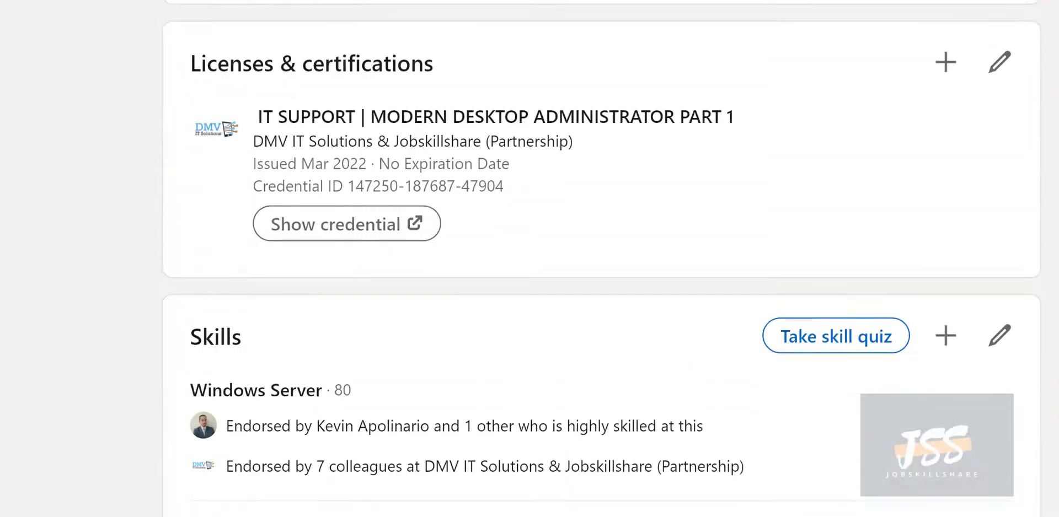
scroll(437, 335, "up", 2)
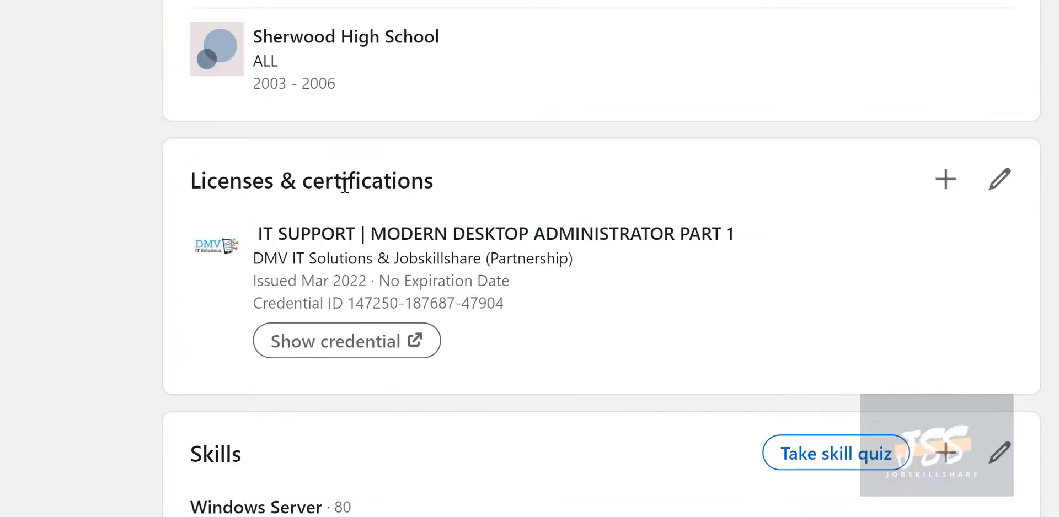
left_click(379, 353)
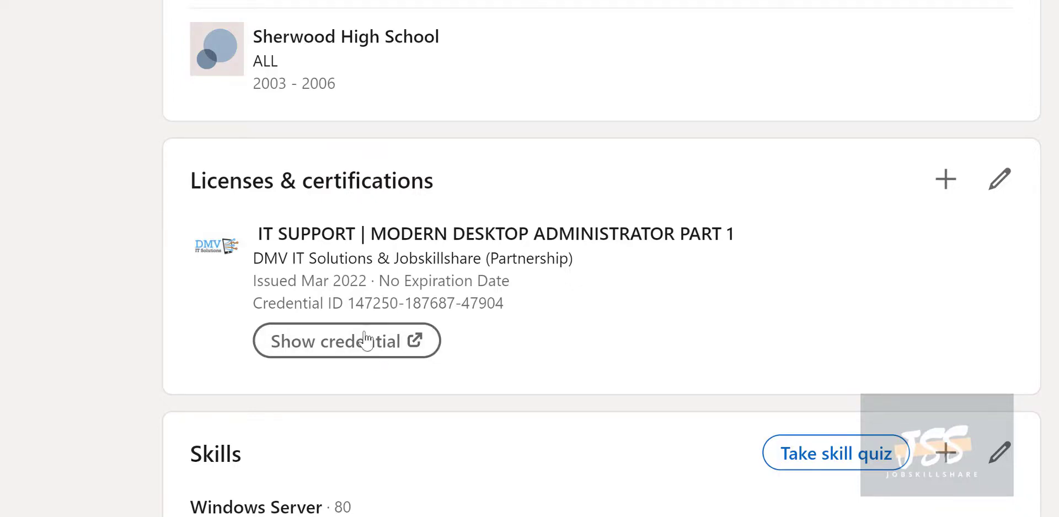
left_click(364, 338)
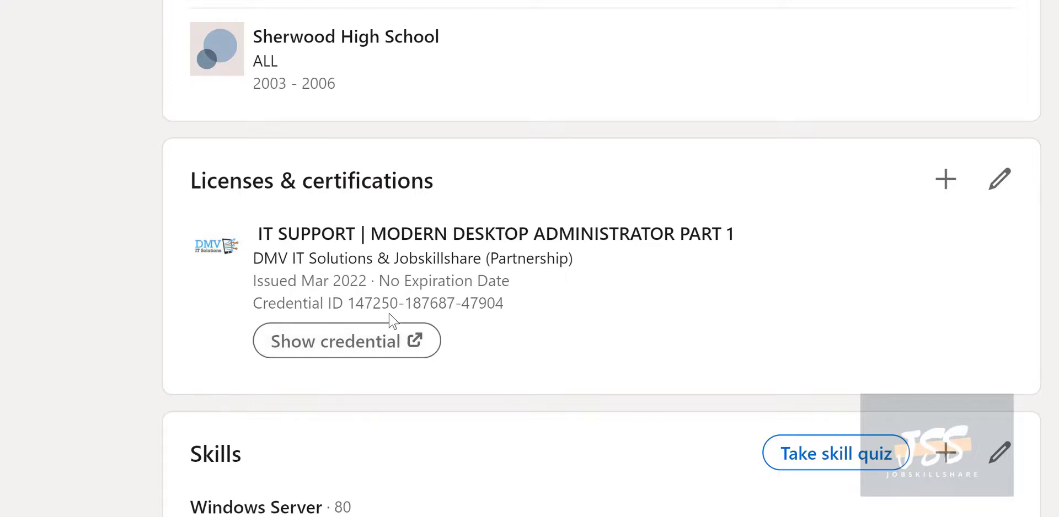